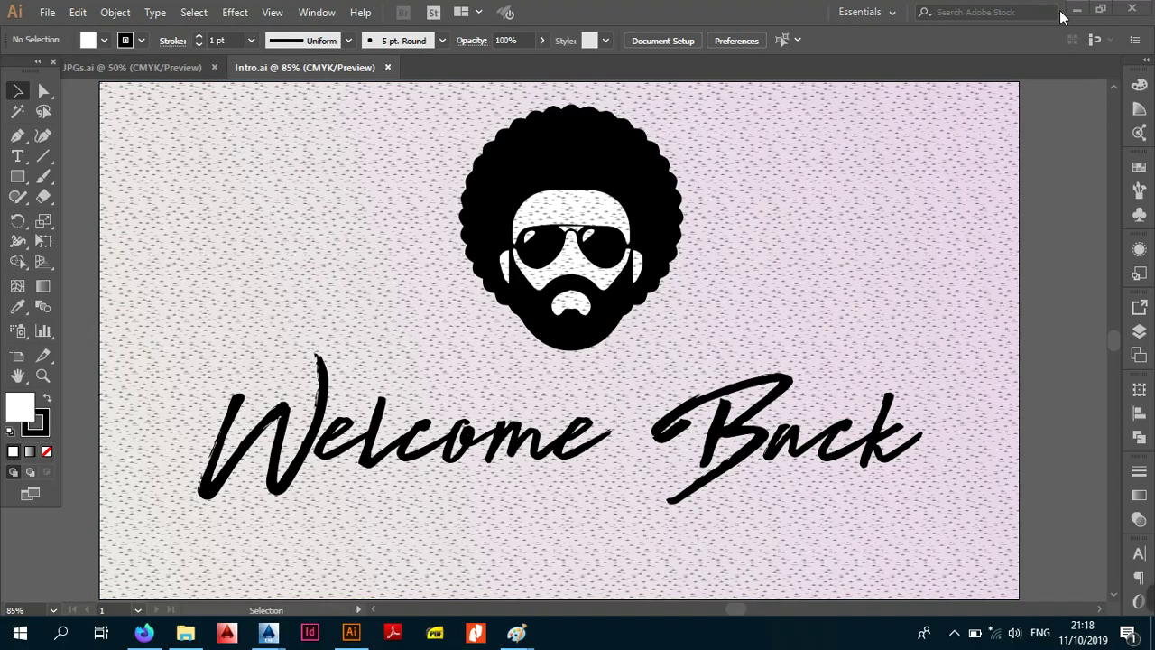
# Minimize Illustrator, restore AutoCAD, and center the Chims Class Room drawing's four room outlines
pyautogui.click(1077, 9)
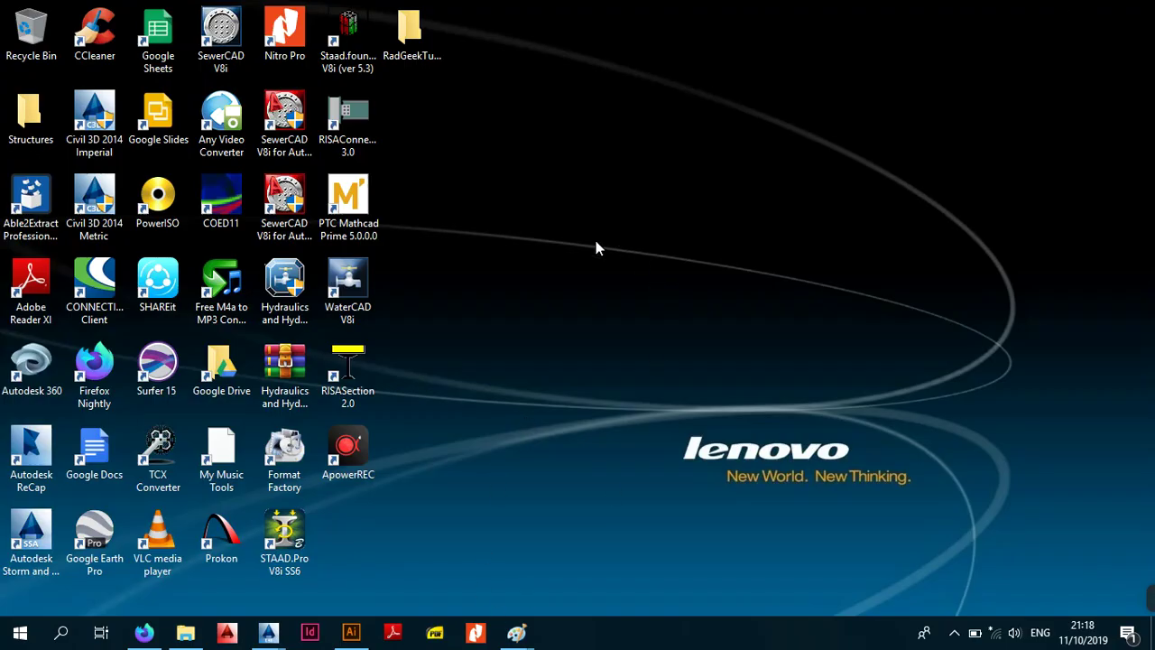
pyautogui.moveTo(268, 632)
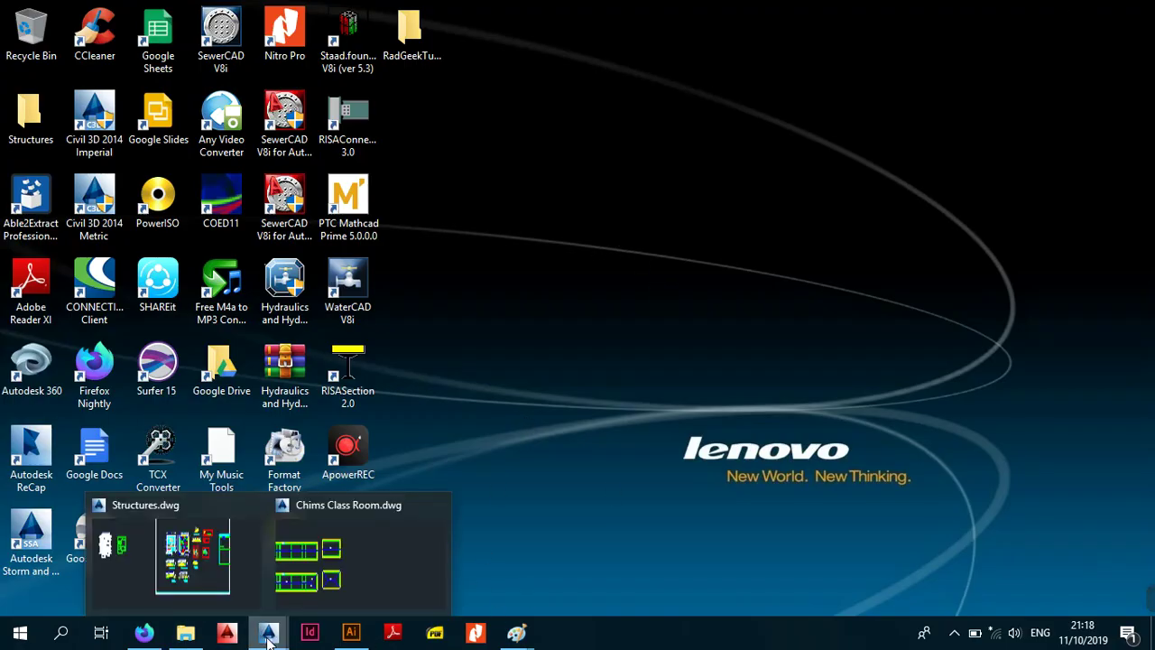
pyautogui.click(187, 584)
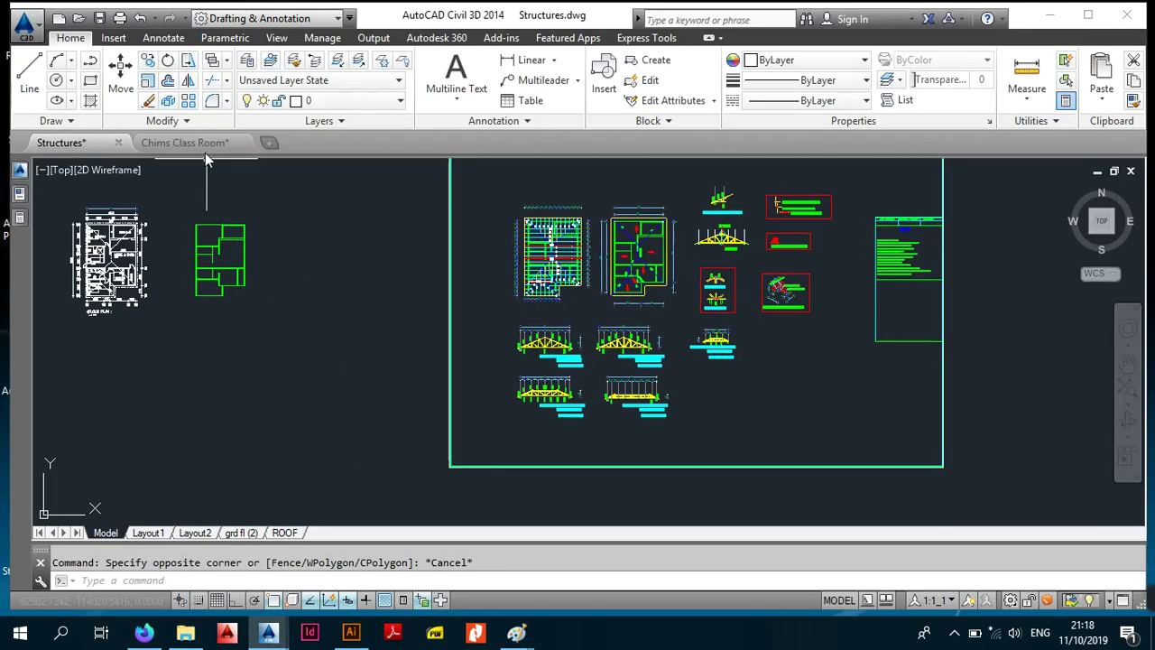
pyautogui.click(204, 143)
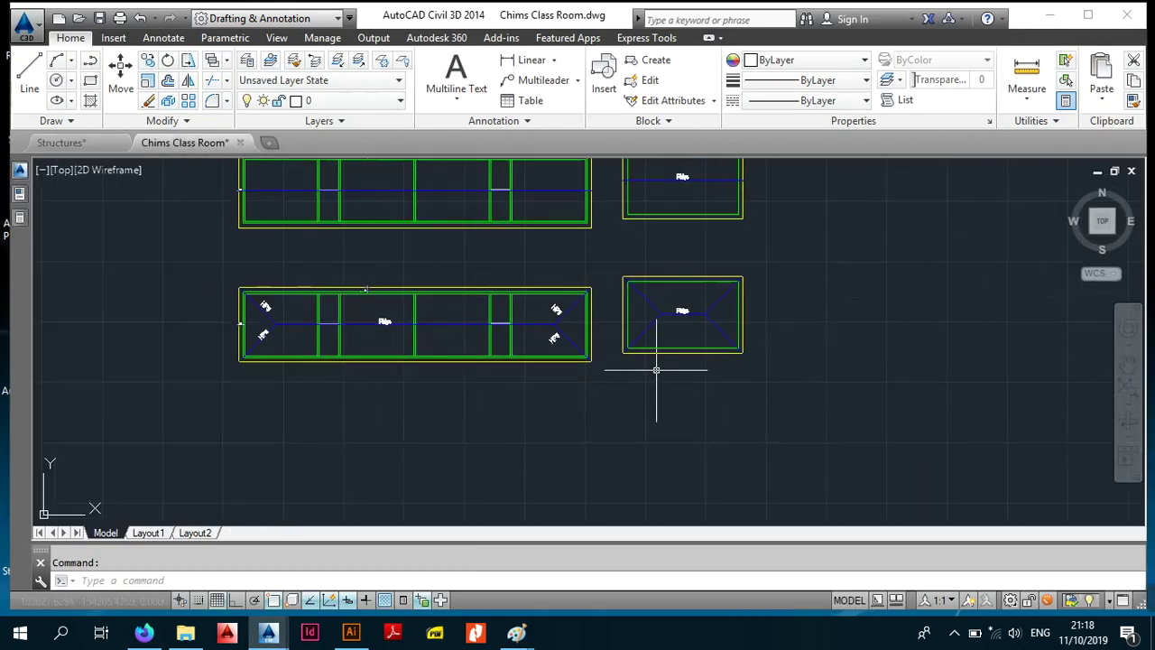
pyautogui.moveTo(636, 338); pyautogui.dragTo(678, 410, button='middle')
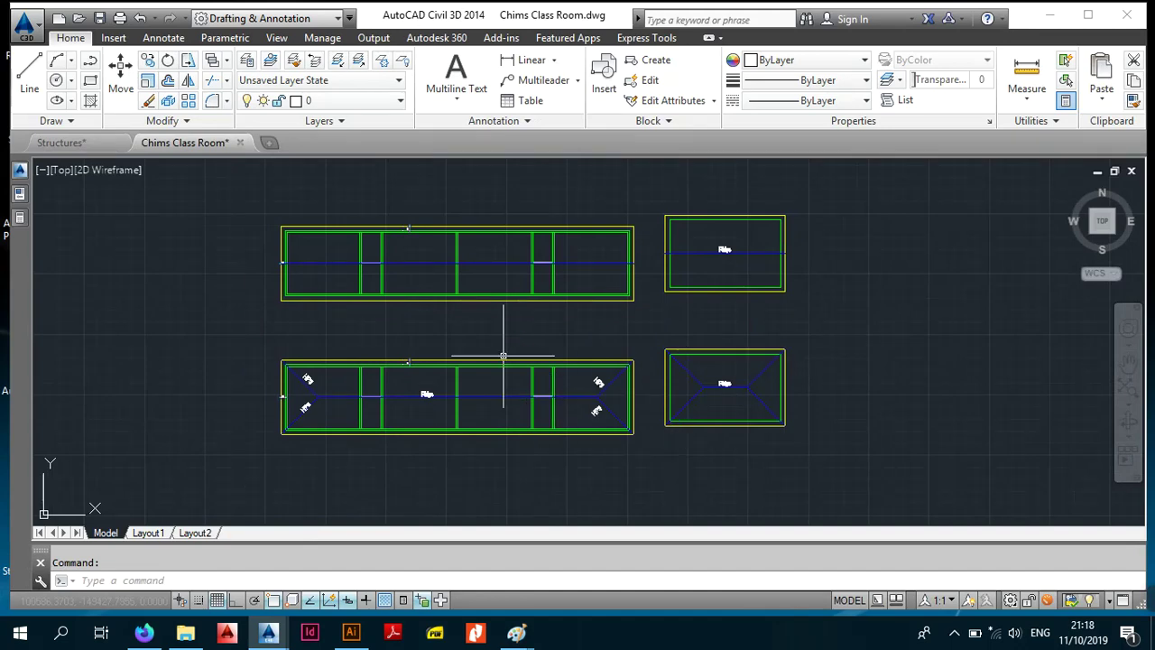
pyautogui.moveTo(646, 263); pyautogui.dragTo(580, 288, button='middle')
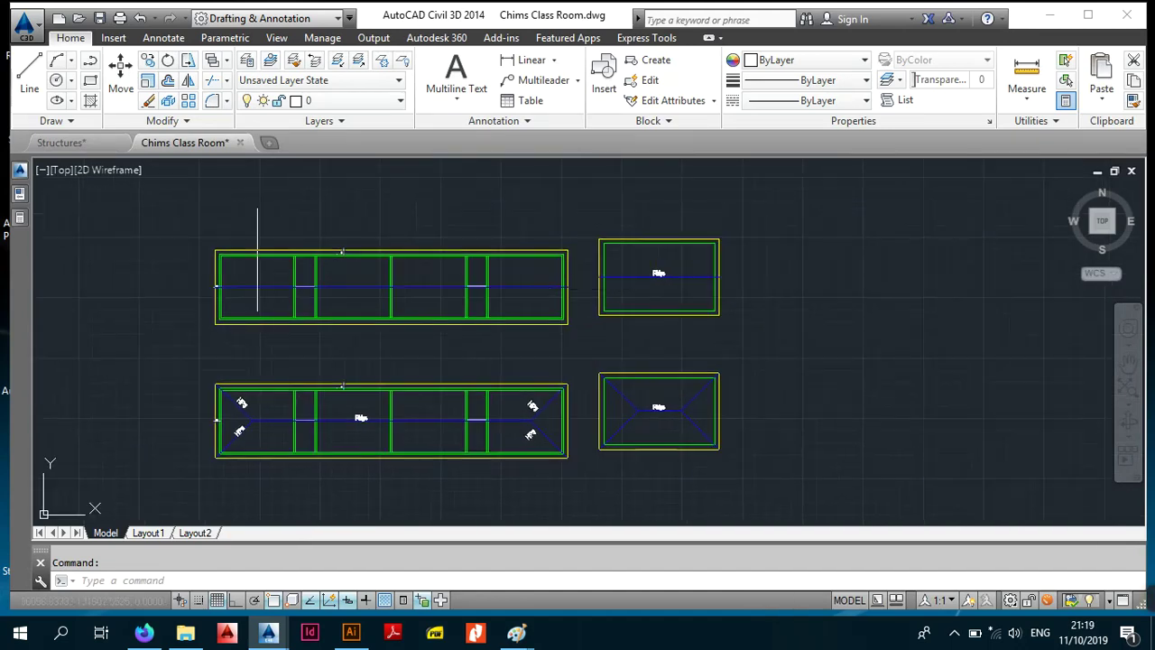
# Switch to the Structures drawing and move the view over to the roof framing plan
pyautogui.click(91, 145)
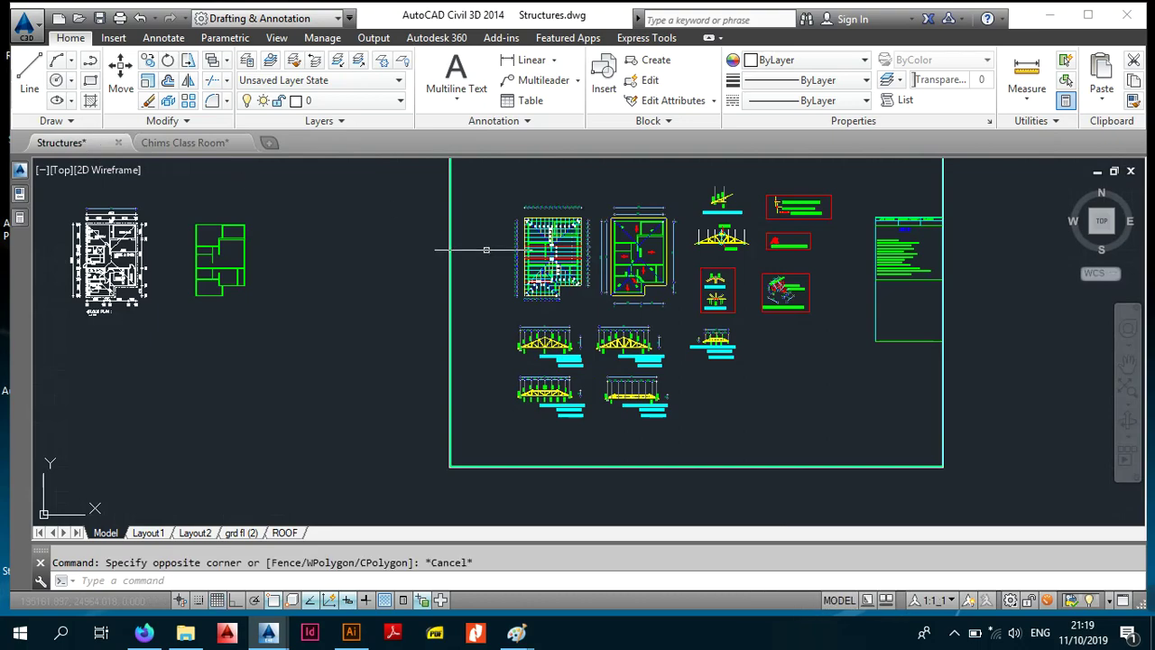
pyautogui.scroll(3, 572, 280)
pyautogui.moveTo(572, 280)
pyautogui.mouseDown(button='middle')
pyautogui.moveTo(607, 334)
pyautogui.moveTo(539, 387)
pyautogui.mouseUp(button='middle')
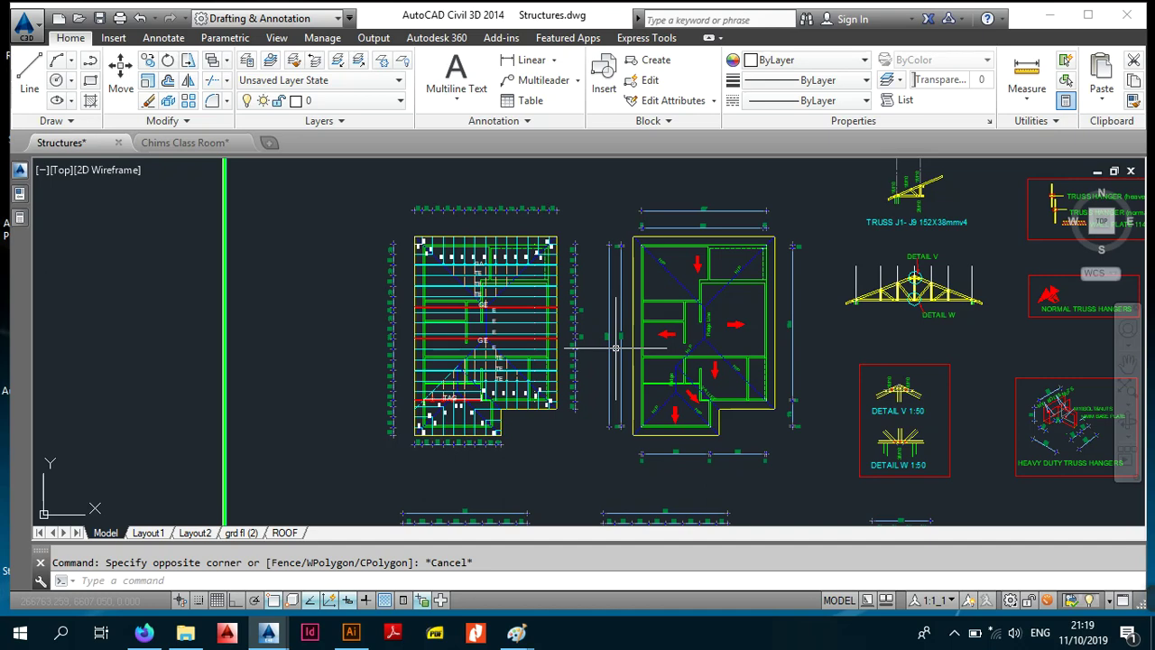
pyautogui.scroll(2, 557, 395)
pyautogui.moveTo(558, 395); pyautogui.dragTo(580, 434, button='middle')
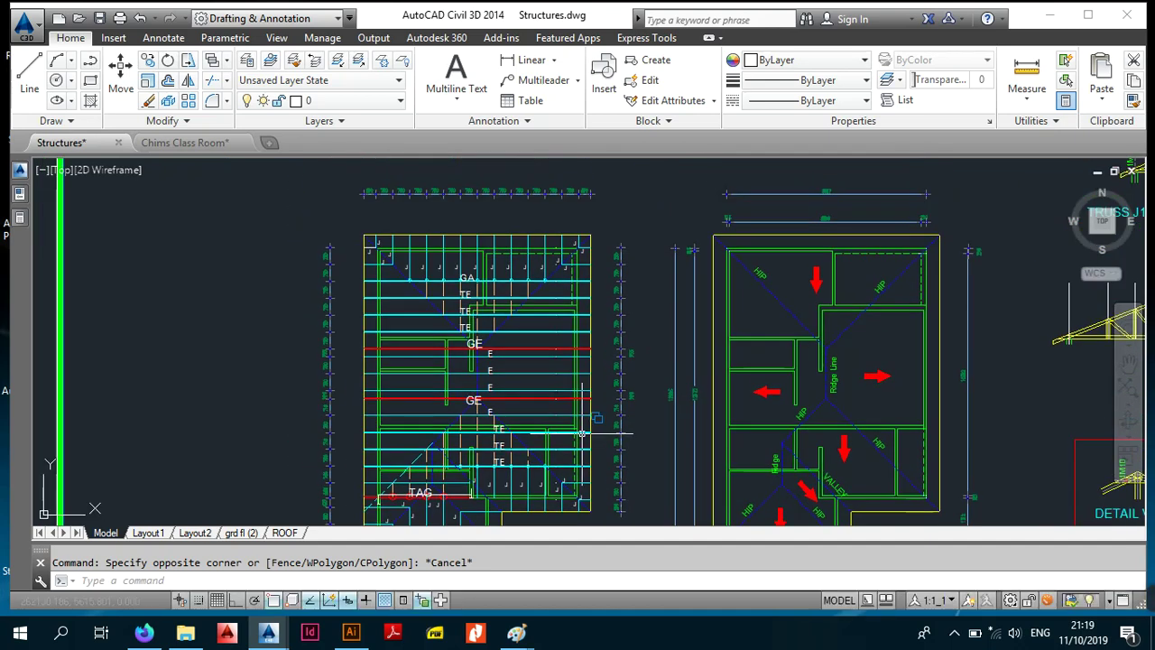
# Center on the left roof framing plan and zoom in on its GE and TE truss labels
pyautogui.moveTo(644, 375); pyautogui.dragTo(625, 343, button='middle')
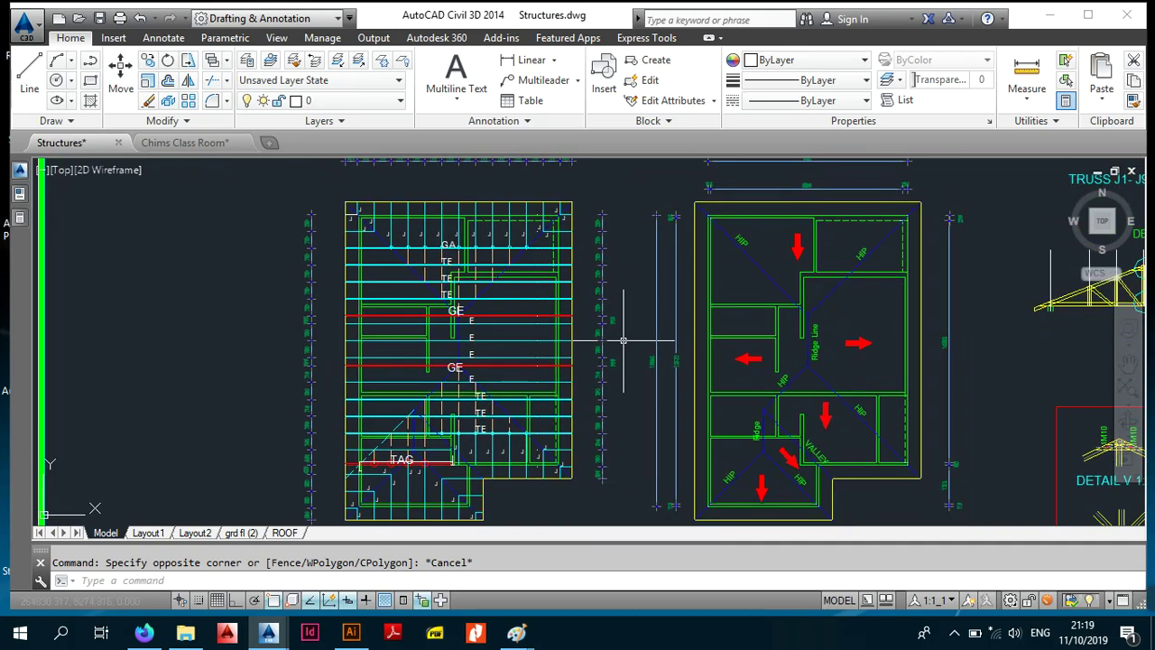
pyautogui.scroll(3, 536, 312)
pyautogui.moveTo(496, 209)
pyautogui.mouseDown(button='middle')
pyautogui.moveTo(581, 317)
pyautogui.moveTo(562, 240)
pyautogui.mouseUp(button='middle')
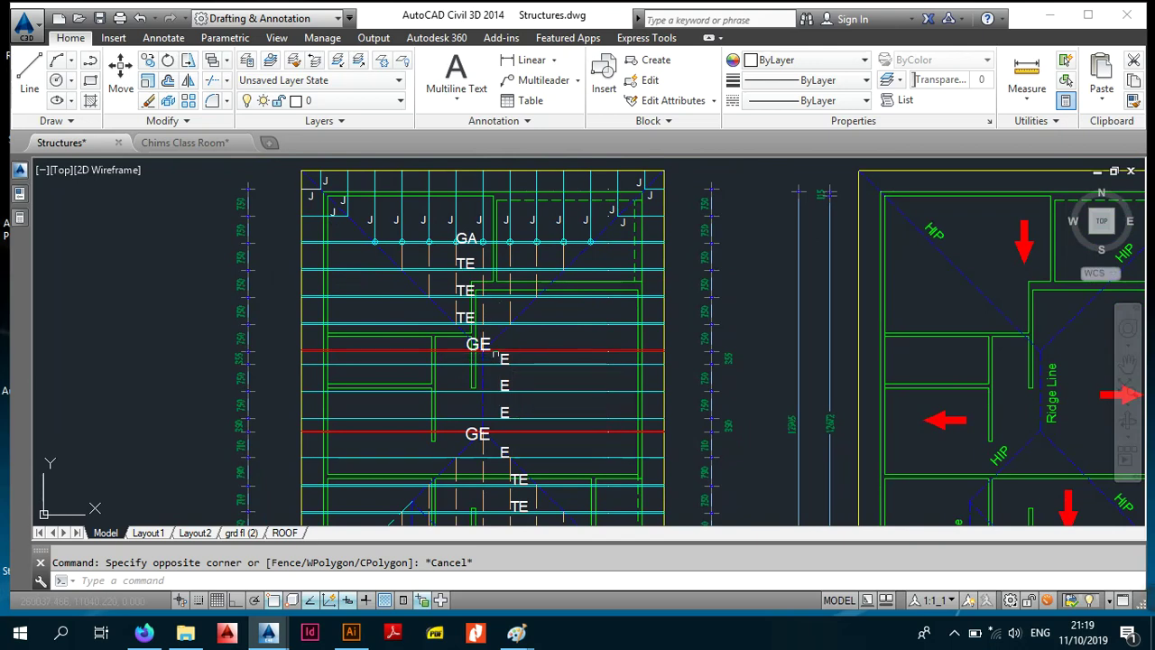
pyautogui.scroll(4, 476, 358)
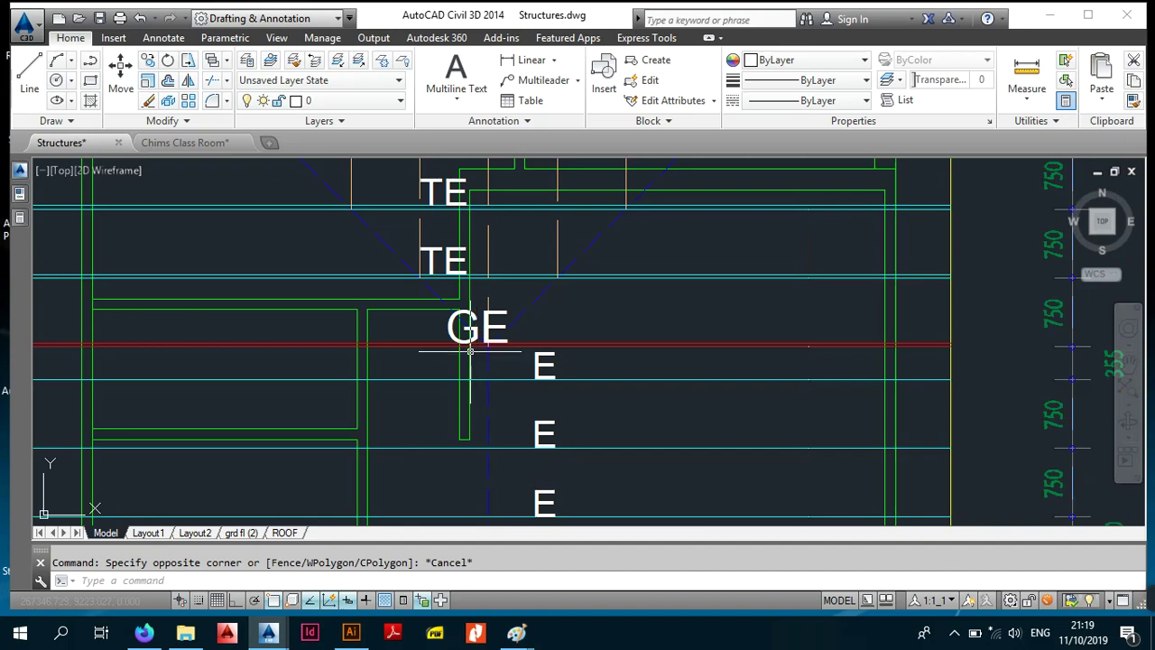
pyautogui.scroll(-6, 487, 350)
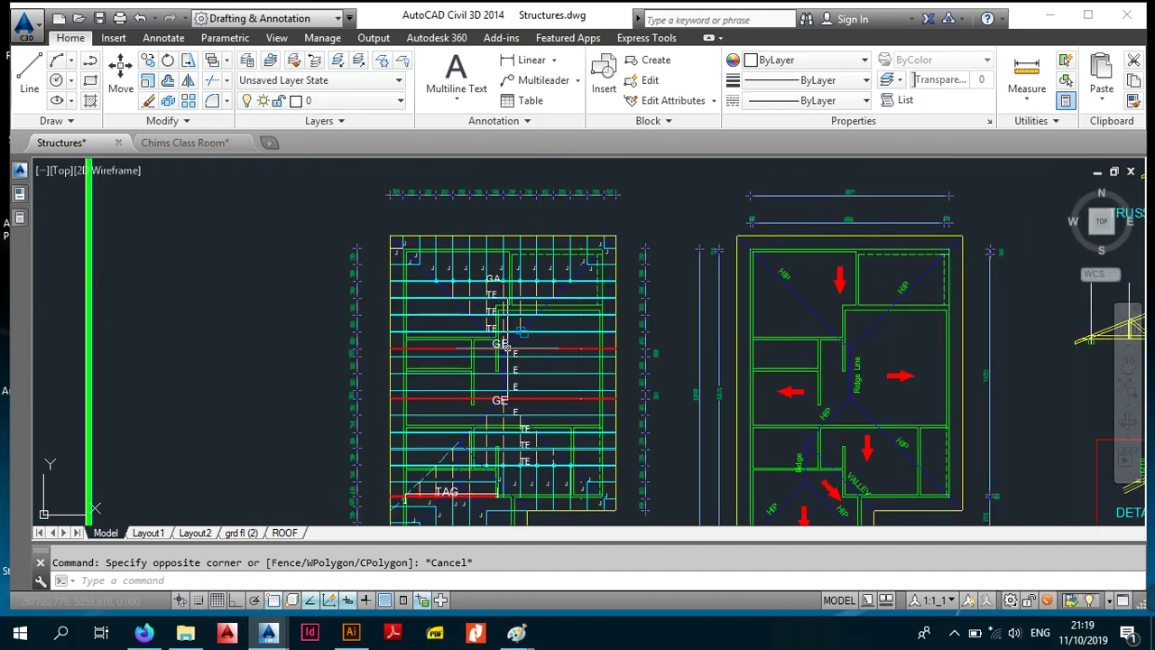
pyautogui.scroll(2, 519, 371)
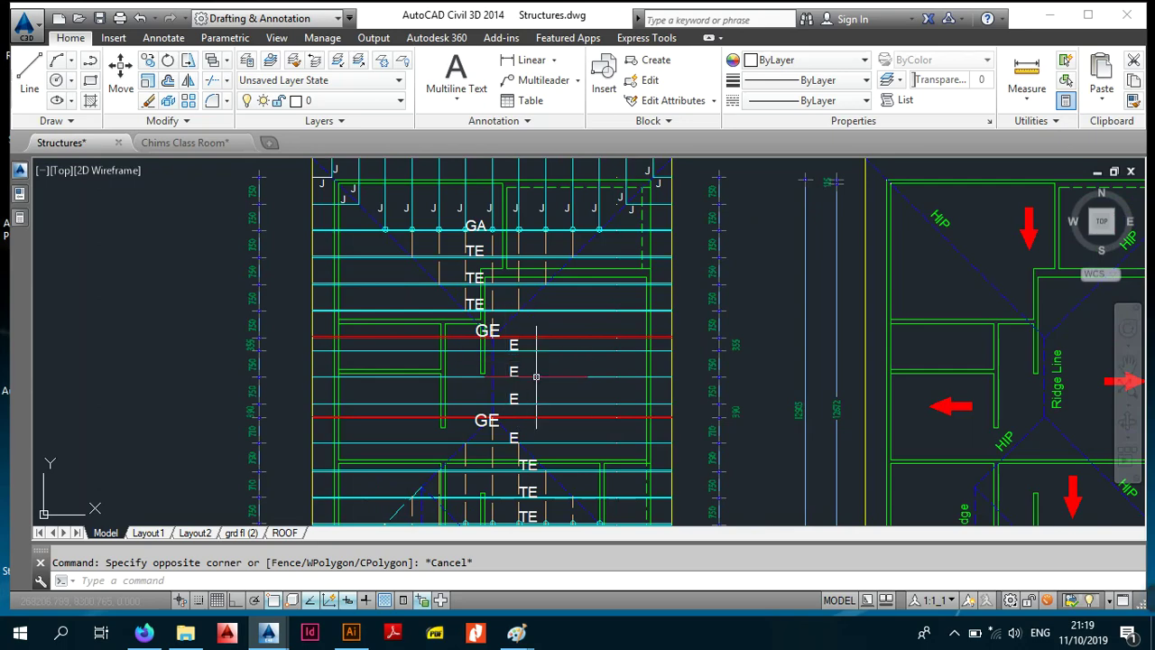
pyautogui.scroll(-6, 536, 377)
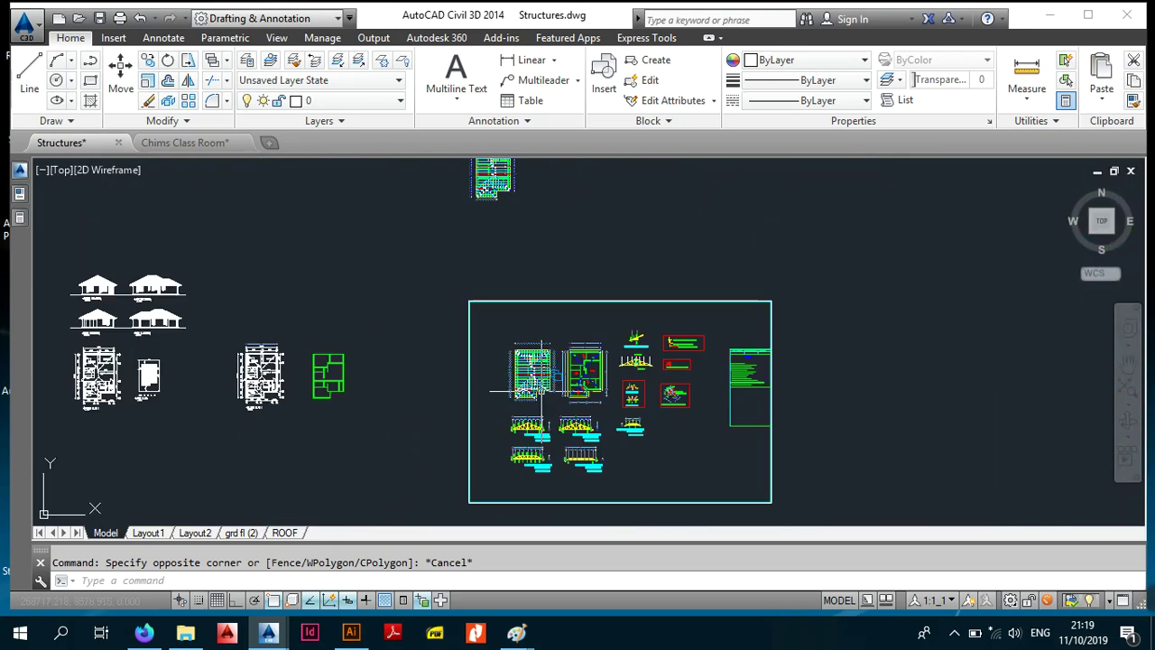
pyautogui.scroll(2, 542, 388)
pyautogui.scroll(5, 546, 390)
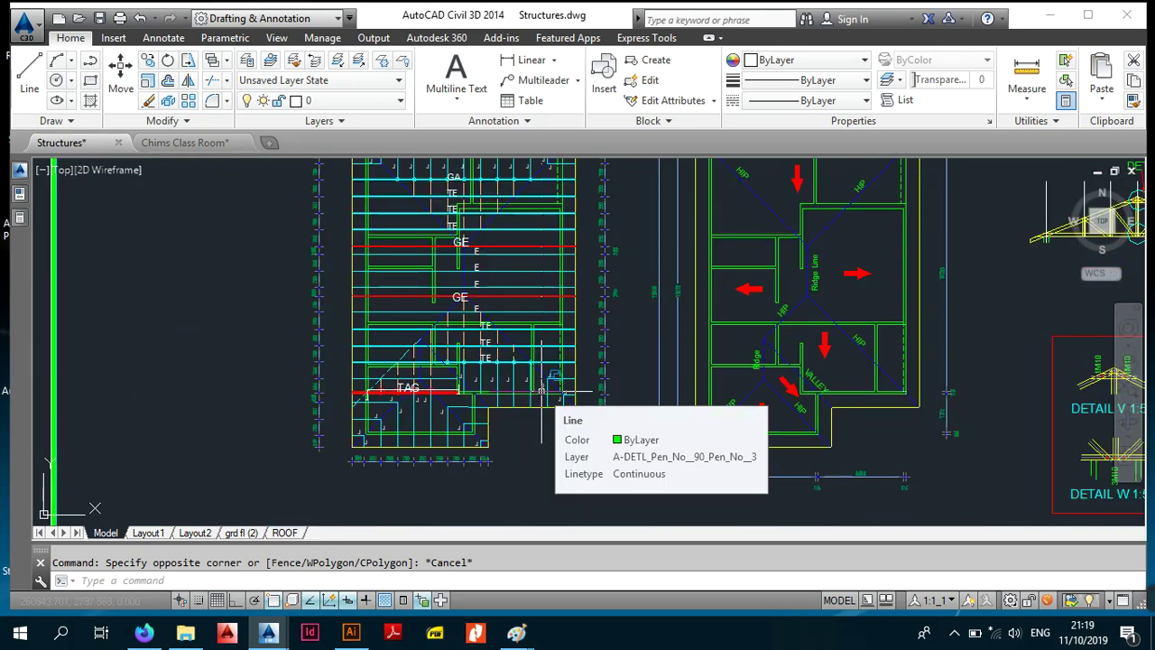
pyautogui.moveTo(552, 364); pyautogui.dragTo(592, 457, button='middle')
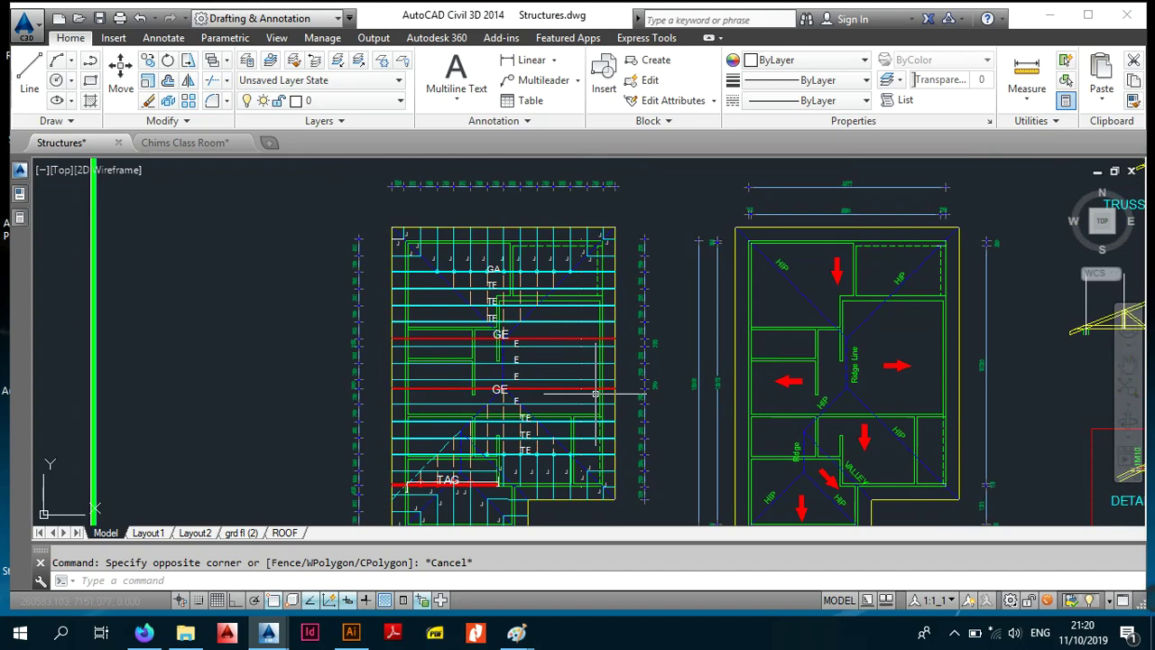
pyautogui.moveTo(596, 393); pyautogui.dragTo(289, 388, button='middle')
pyautogui.scroll(-3, 288, 388)
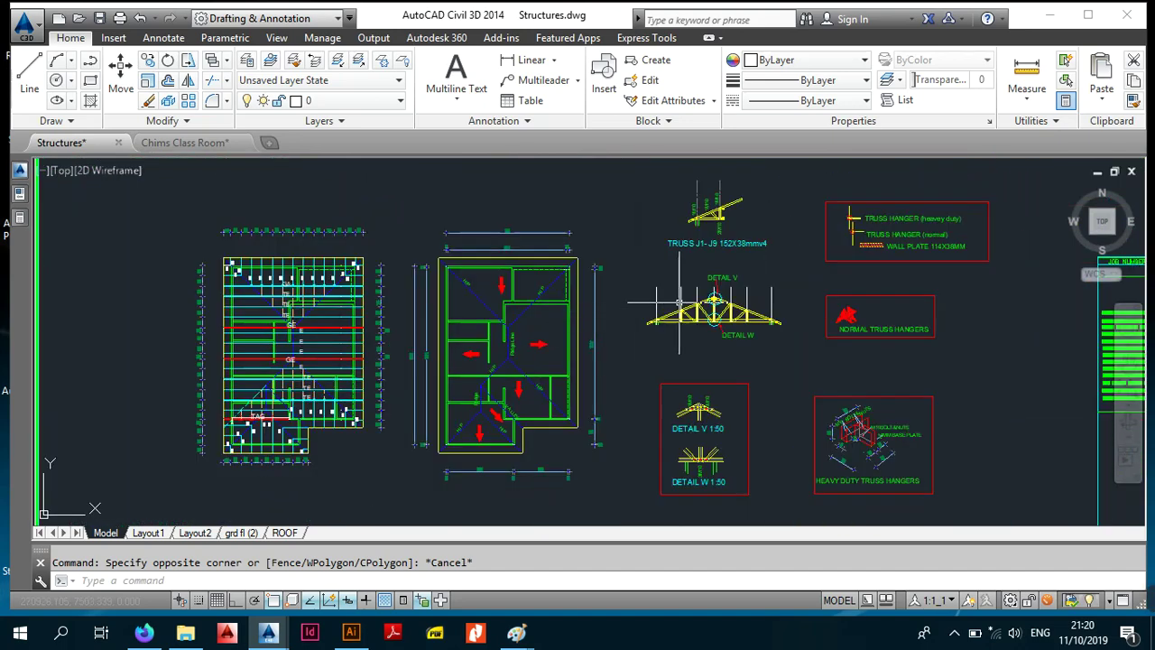
pyautogui.scroll(-3, 559, 331)
pyautogui.moveTo(559, 331); pyautogui.dragTo(634, 323, button='middle')
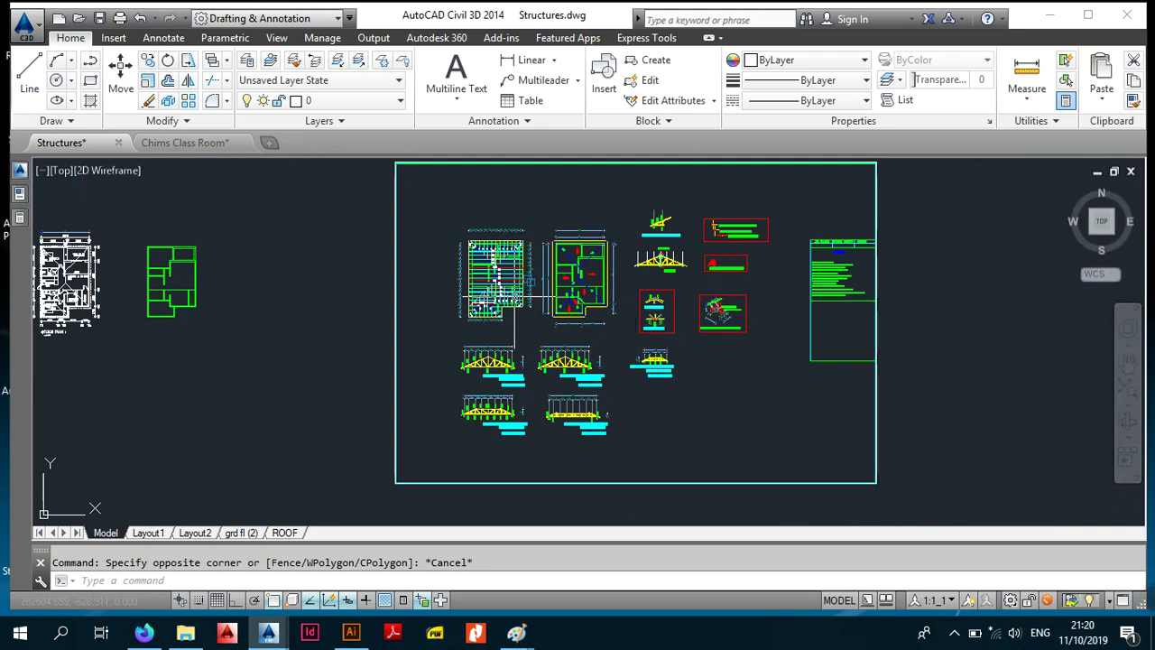
pyautogui.scroll(4, 510, 298)
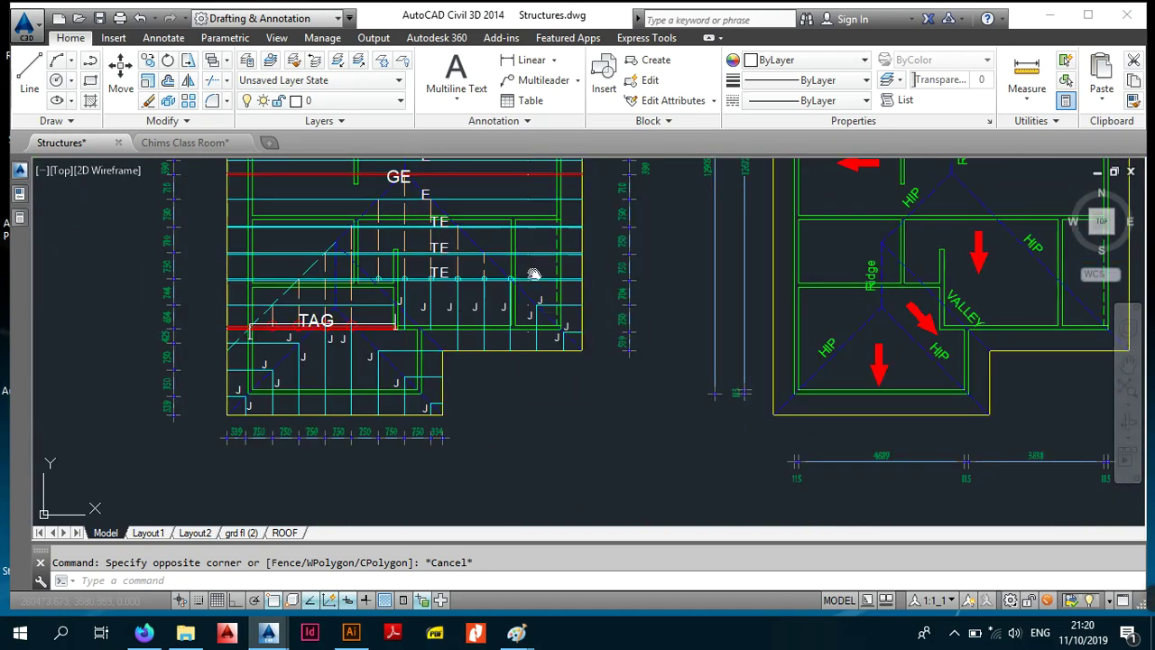
pyautogui.moveTo(510, 298); pyautogui.dragTo(532, 385, button='middle')
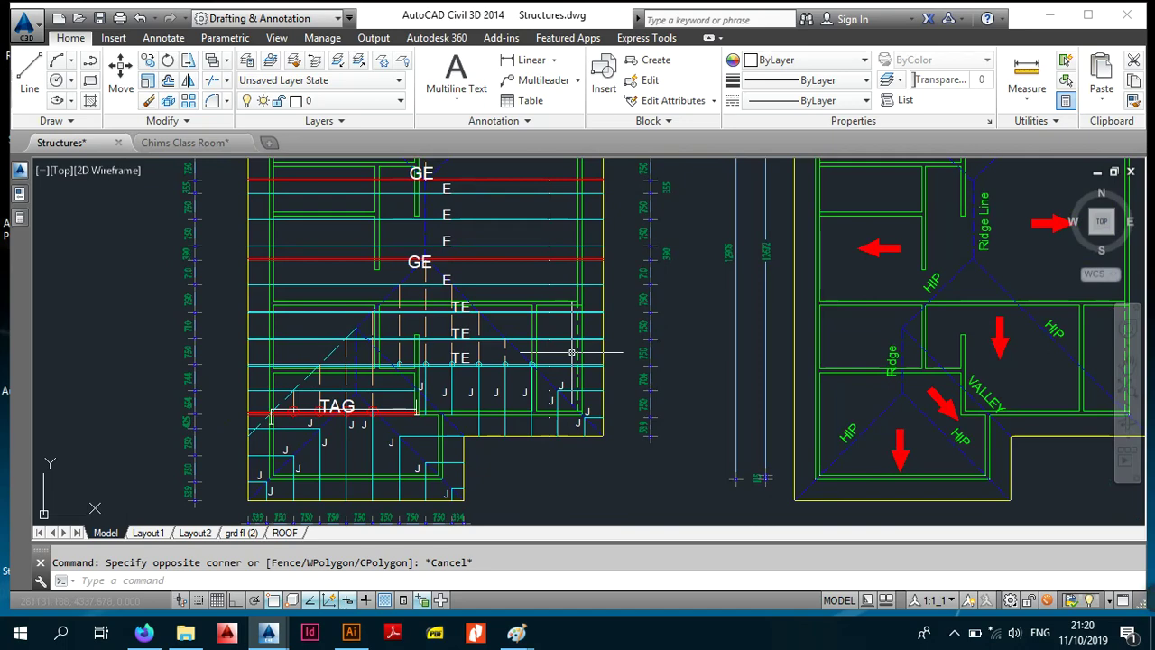
pyautogui.scroll(-5, 571, 352)
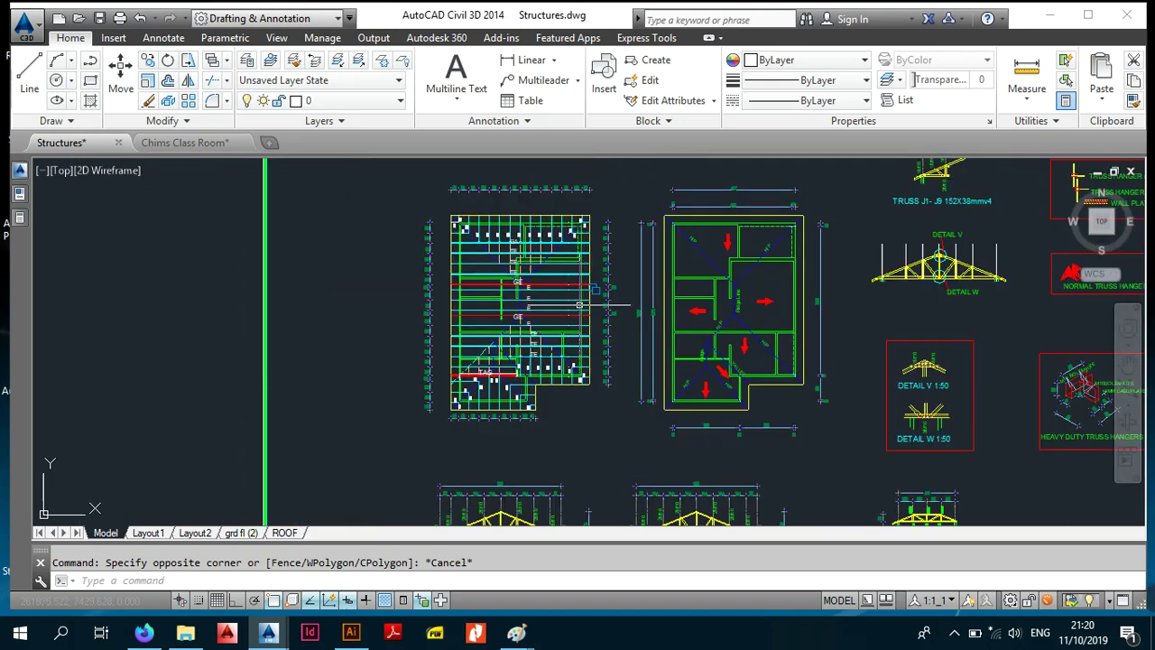
pyautogui.moveTo(566, 377); pyautogui.dragTo(526, 361, button='middle')
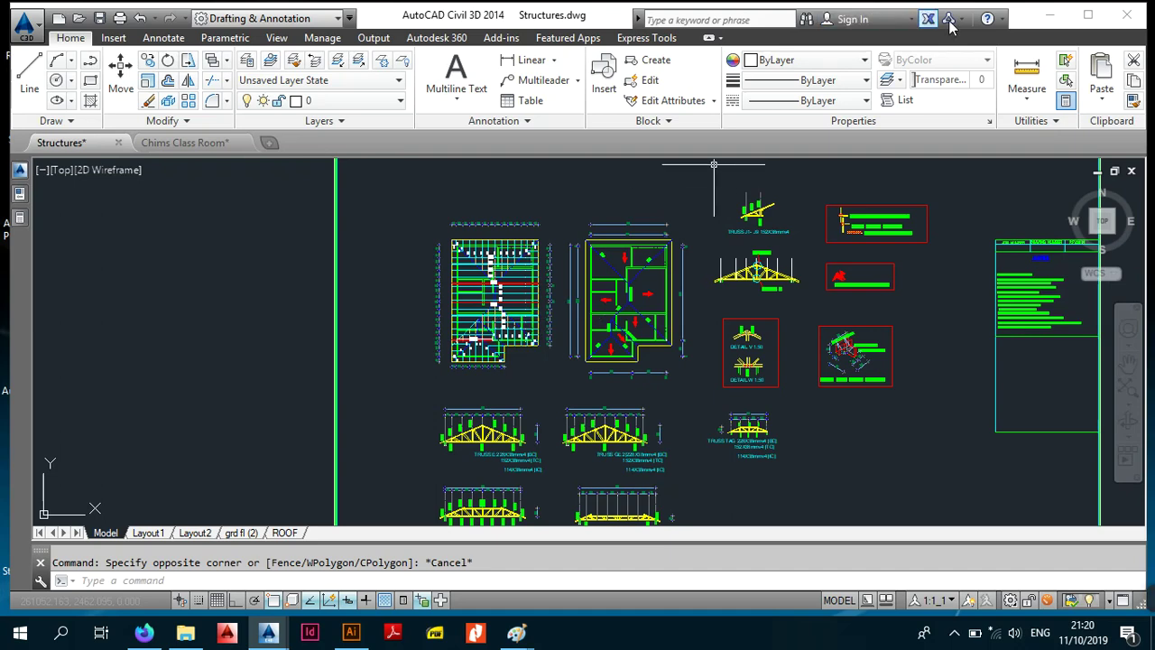
# Minimize AutoCAD and open RadGeekTutorials\Roofs\Trusses\01 General Truss in Paint
pyautogui.click(1049, 15)
pyautogui.doubleClick(411, 27)
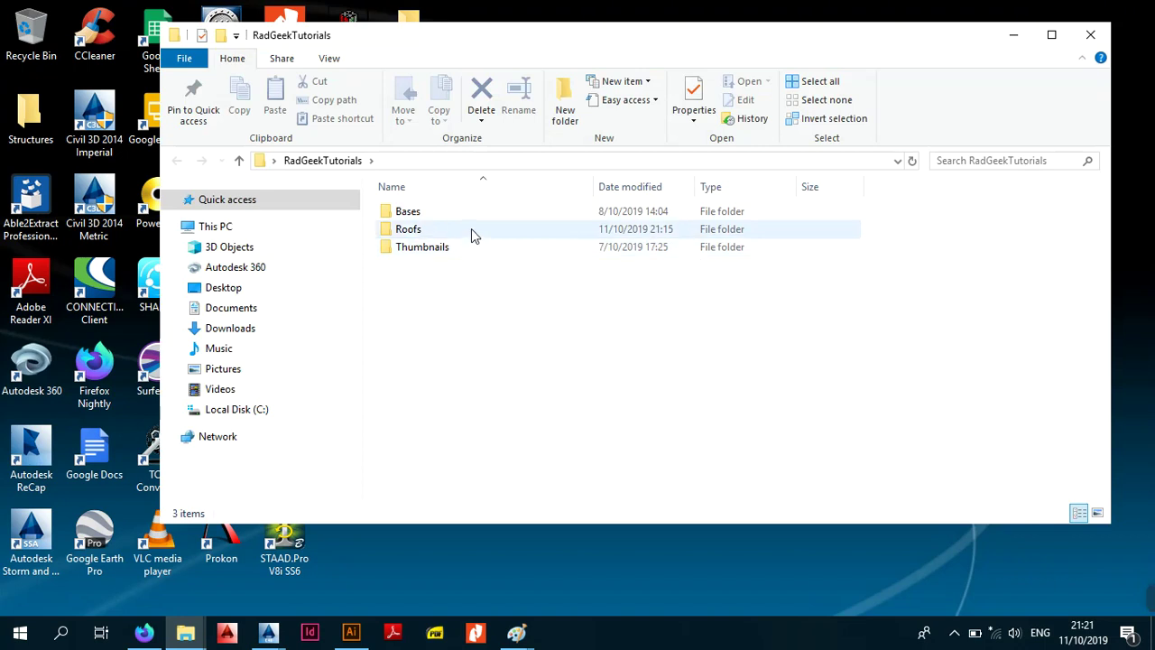
pyautogui.doubleClick(471, 228)
pyautogui.doubleClick(460, 214)
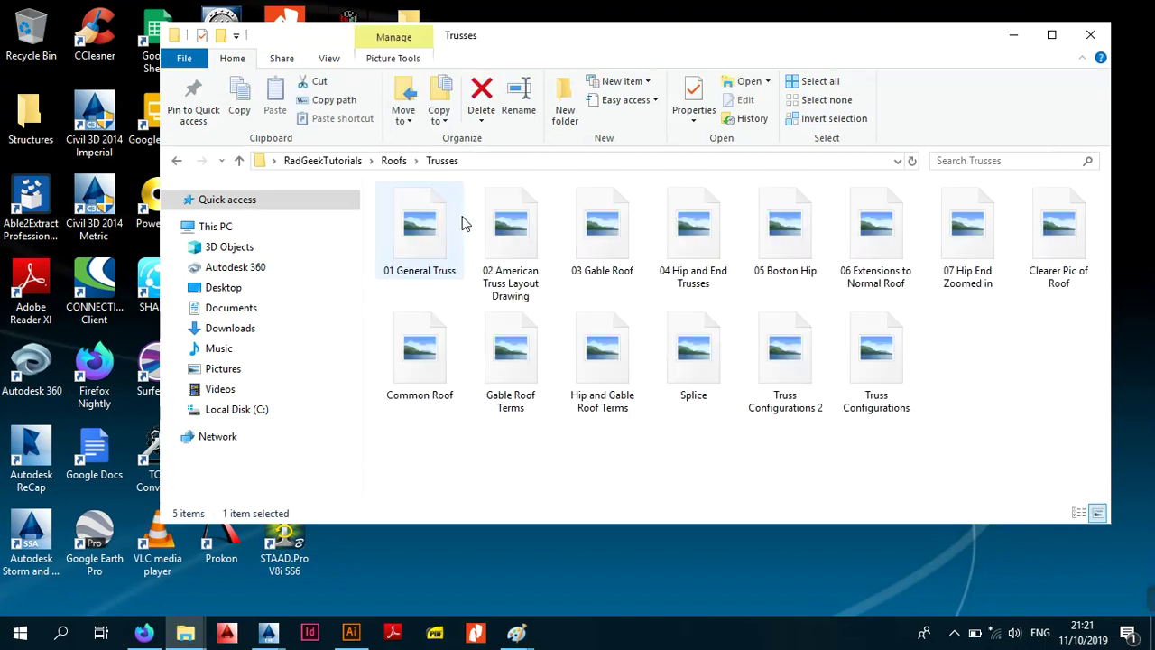
pyautogui.doubleClick(443, 271)
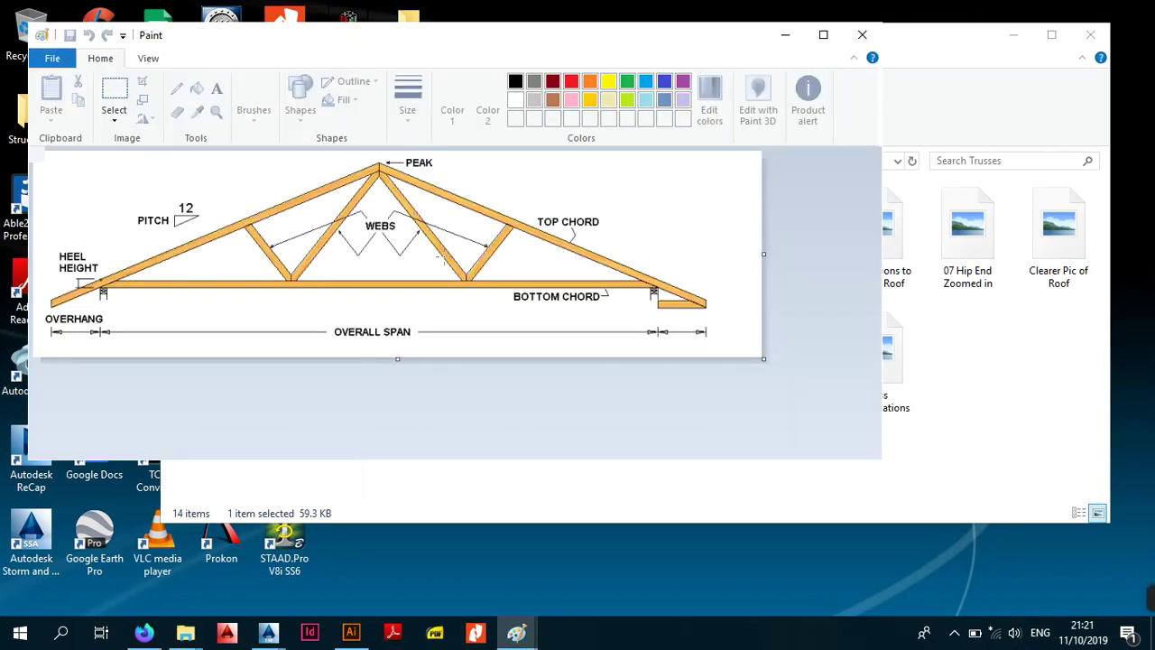
# Maximize Paint, circle PEAK and BOTTOM CHORD in black, and sketch a small truss with tick marks
pyautogui.click(823, 35)
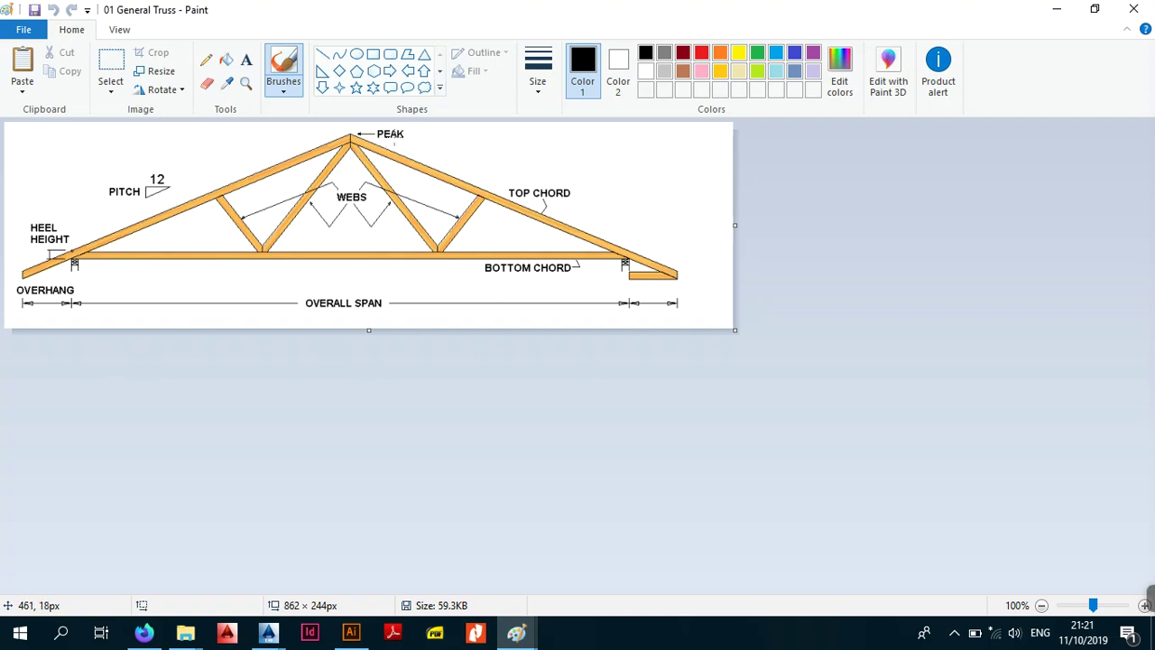
pyautogui.moveTo(406, 134)
pyautogui.mouseDown()
pyautogui.moveTo(328, 140)
pyautogui.moveTo(406, 127)
pyautogui.mouseUp()
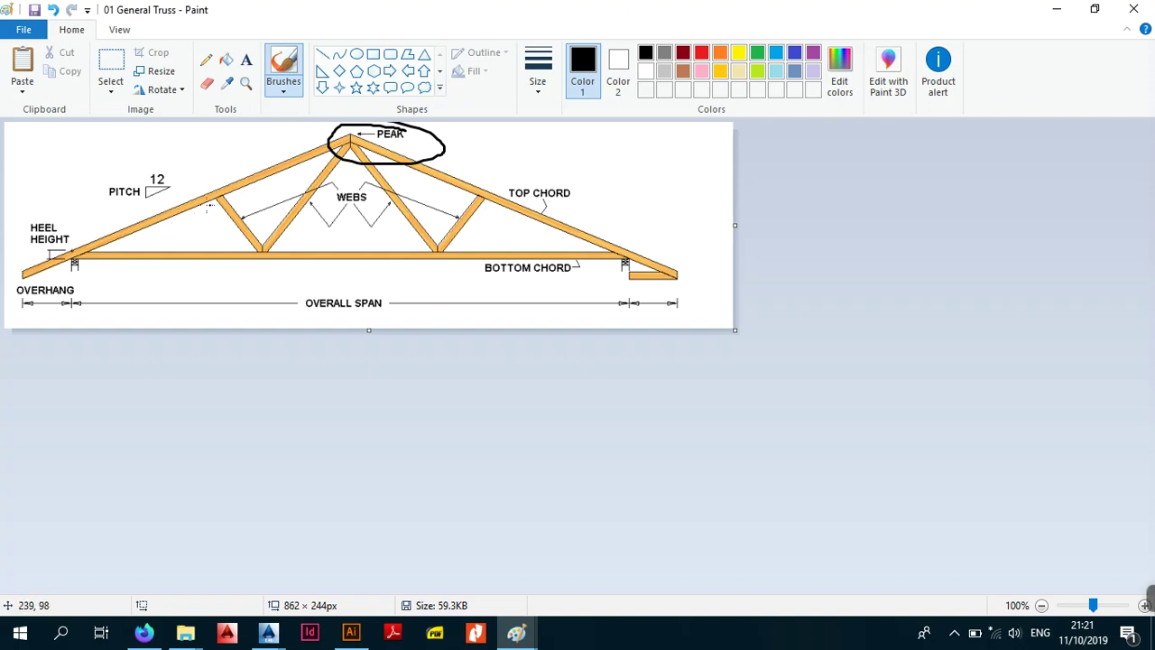
pyautogui.moveTo(641, 140); pyautogui.dragTo(575, 200)
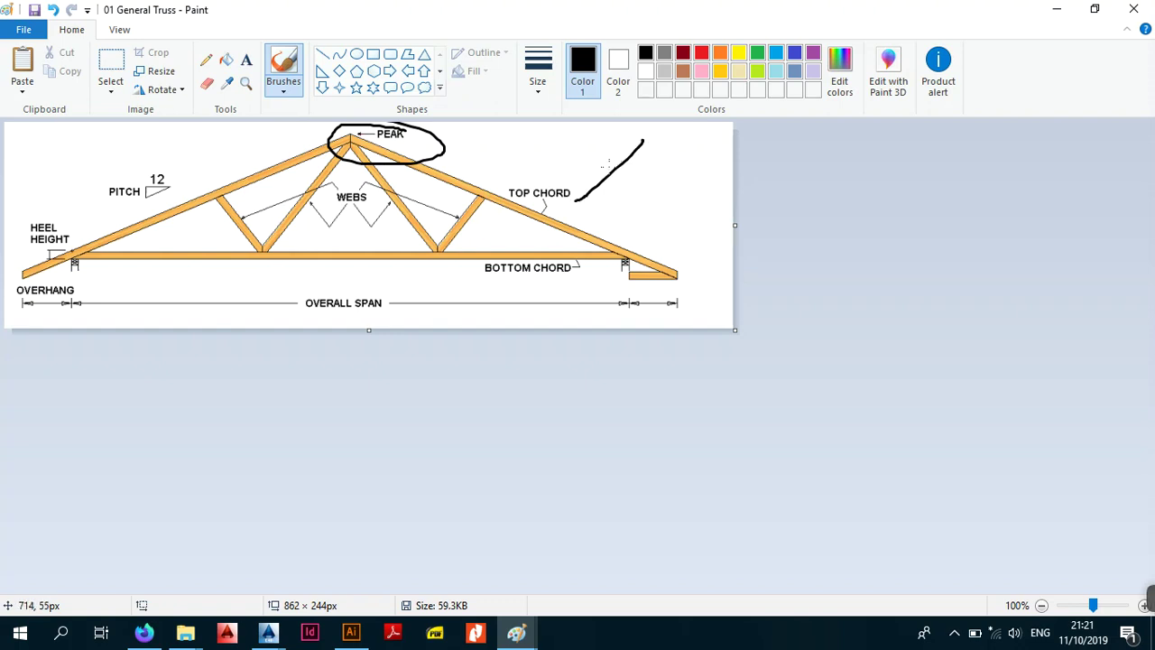
pyautogui.moveTo(642, 142); pyautogui.dragTo(705, 187)
pyautogui.moveTo(579, 181)
pyautogui.mouseDown()
pyautogui.moveTo(699, 180)
pyautogui.moveTo(660, 164)
pyautogui.moveTo(681, 147)
pyautogui.moveTo(620, 175)
pyautogui.moveTo(604, 153)
pyautogui.moveTo(576, 169)
pyautogui.mouseUp()
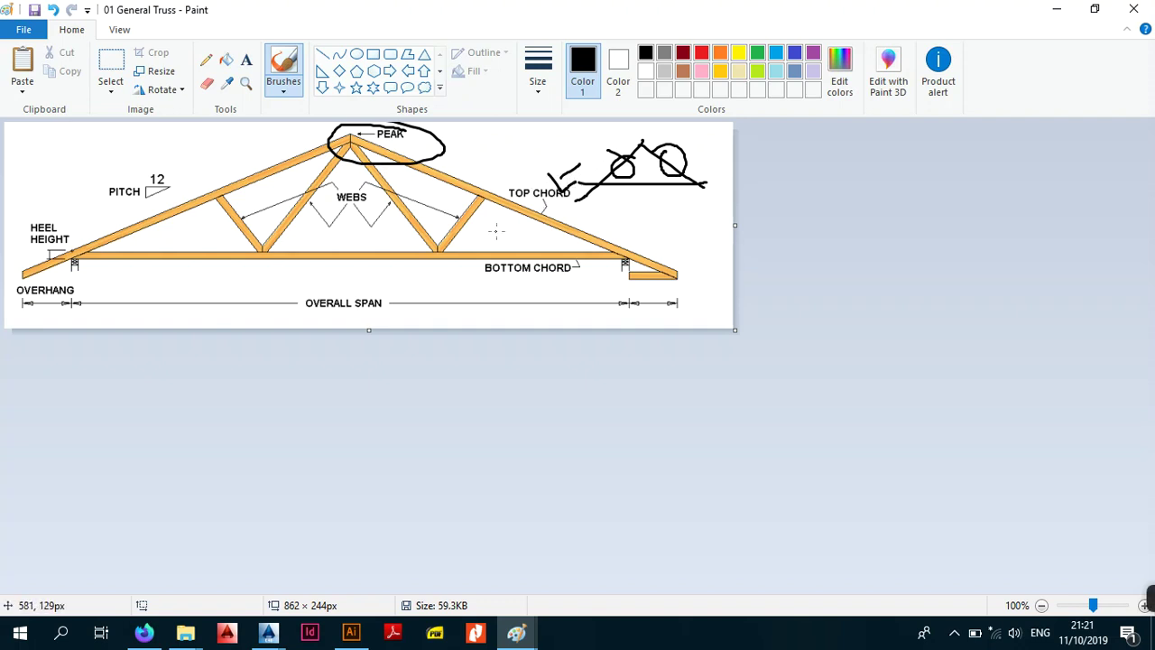
pyautogui.moveTo(544, 251)
pyautogui.mouseDown()
pyautogui.moveTo(471, 257)
pyautogui.moveTo(507, 282)
pyautogui.moveTo(606, 265)
pyautogui.moveTo(486, 270)
pyautogui.mouseUp()
pyautogui.moveTo(566, 214); pyautogui.dragTo(546, 234)
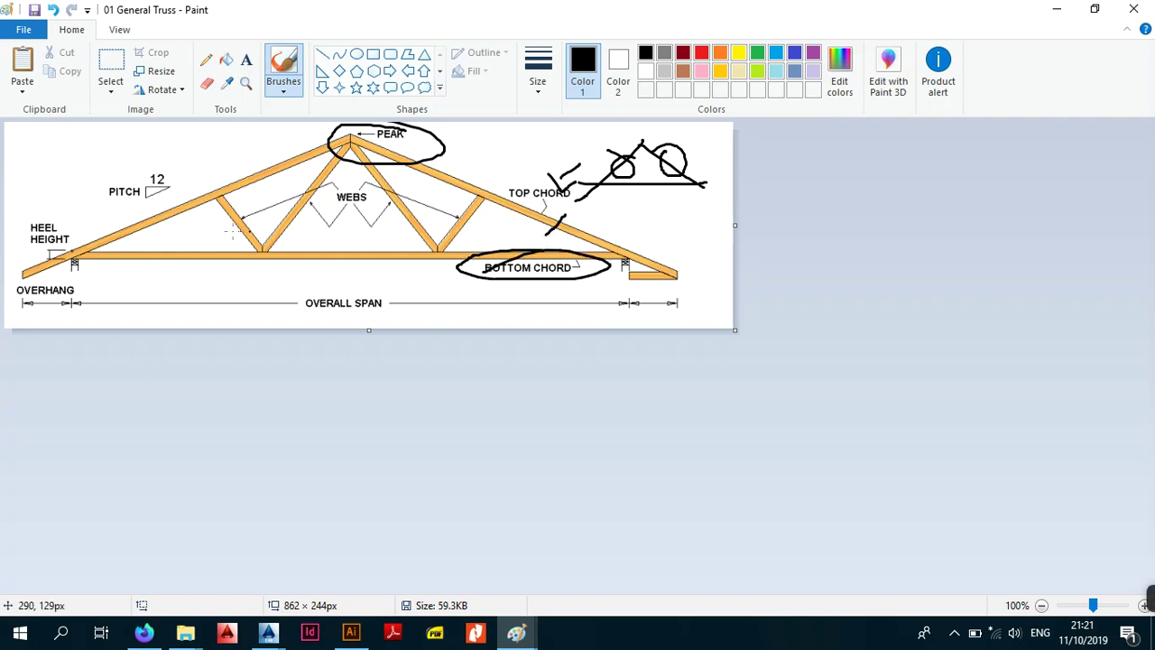